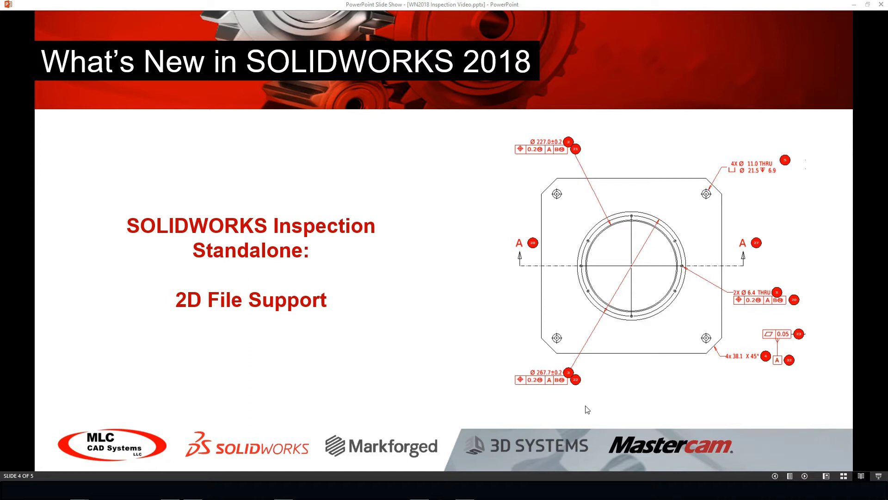
click(588, 409)
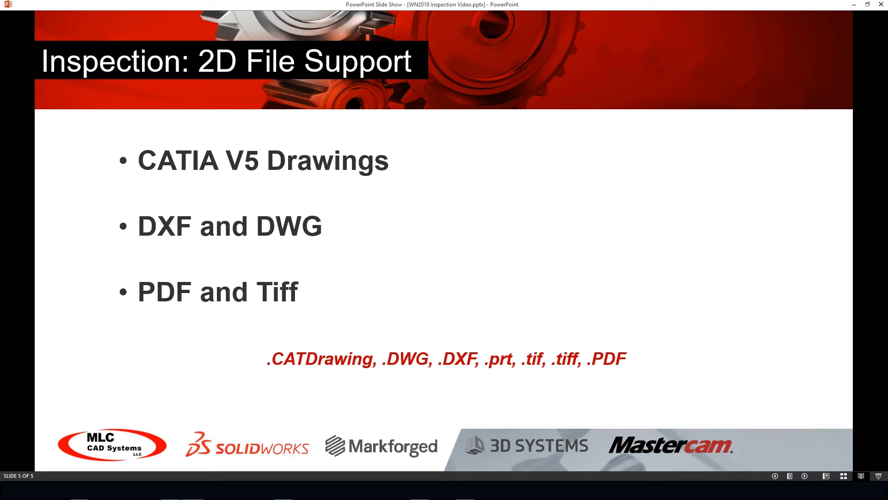
- Switch to SOLIDWORKS Inspection and start a new project from the 2018Default.ixpdot template
key(alt+Tab)
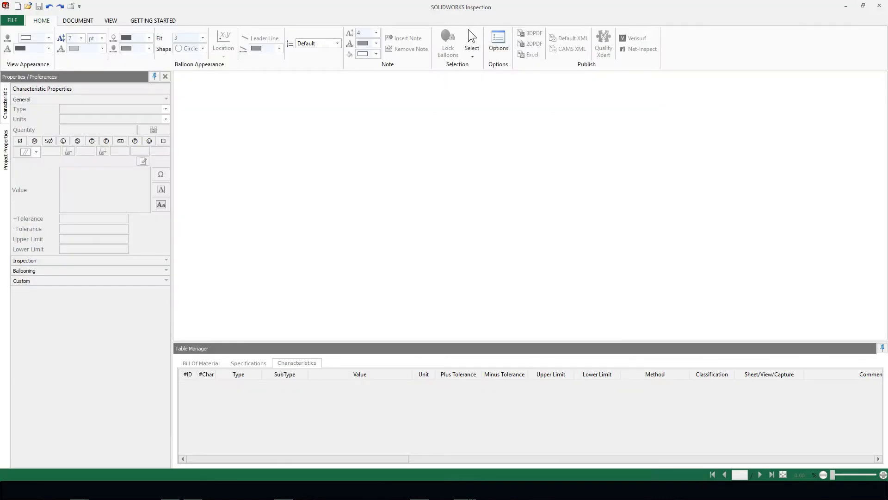
click(19, 20)
click(28, 44)
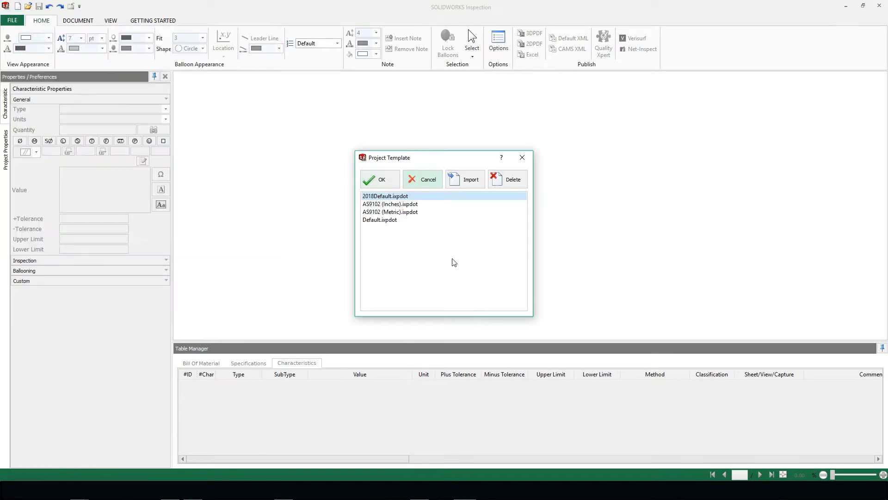
click(385, 179)
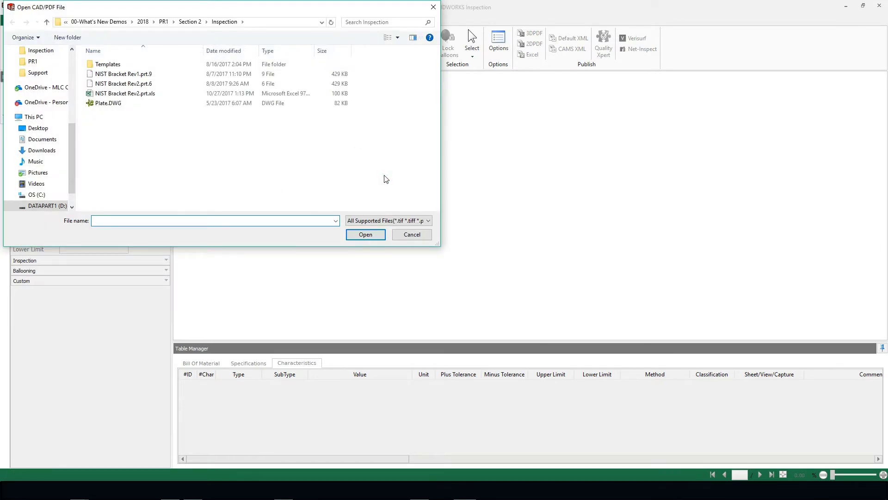
- Open the drawing Plate.DWG in the project, with the file filter set to All Supported Files
click(392, 221)
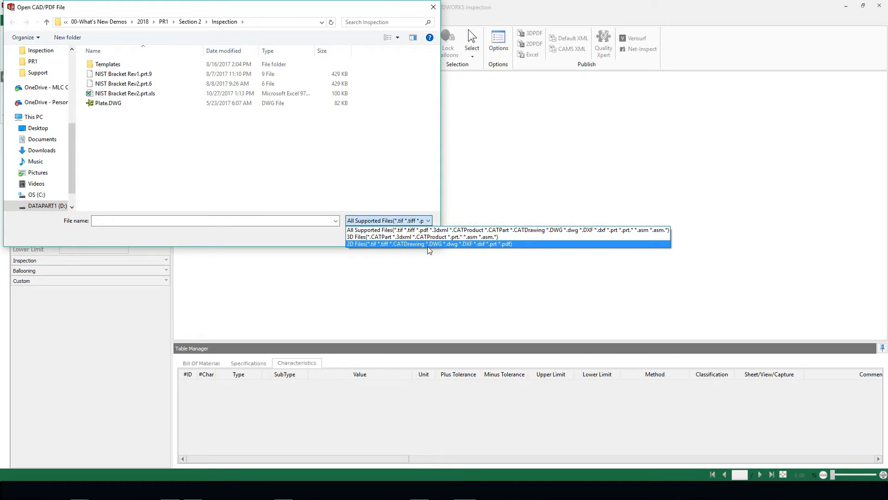
click(401, 230)
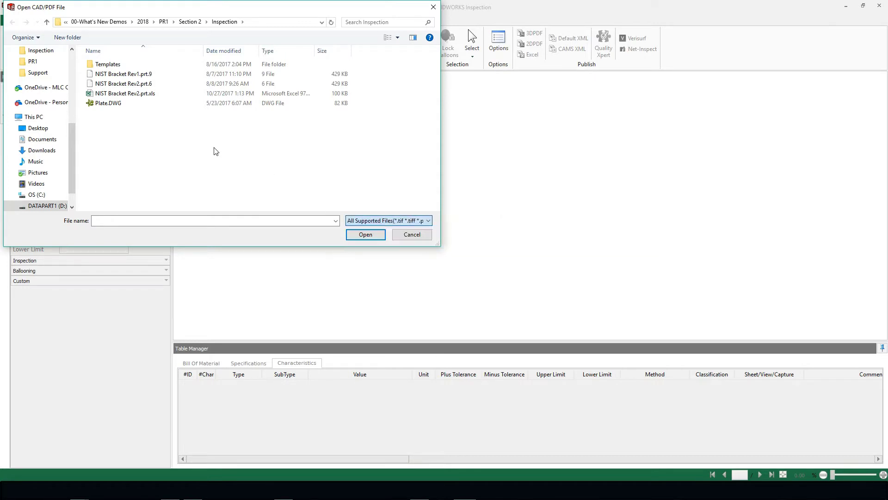
click(99, 103)
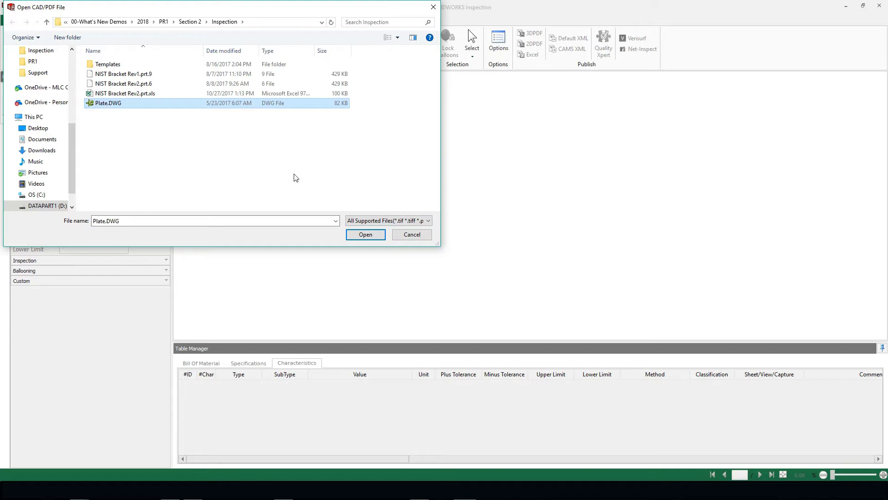
click(373, 234)
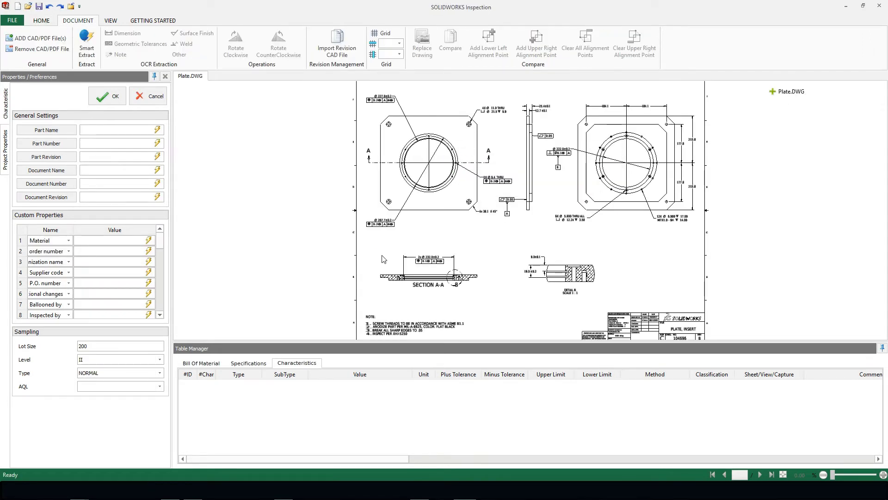
- Smart Extract the front view's Ø 227.0±0.2 dimension, its position tolerance, and the 4X Ø 11.0 and 2X Ø 6.4 THRU hole callouts individually
right_click(313, 145)
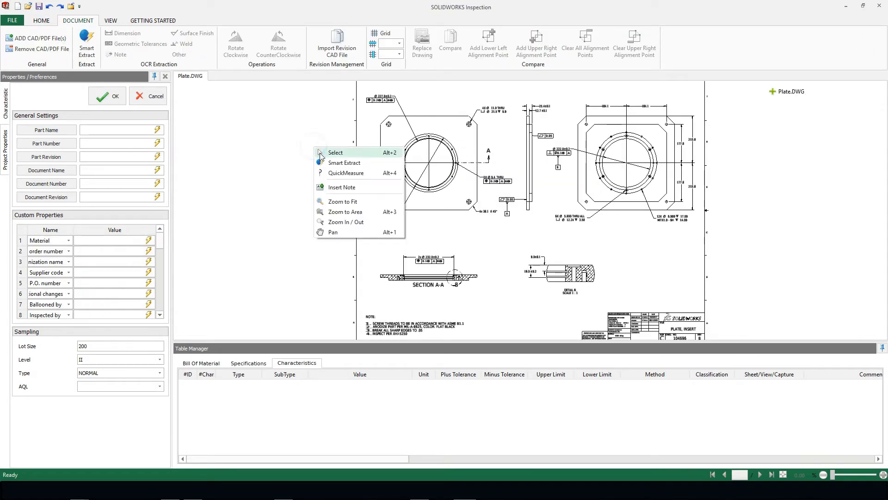
click(347, 211)
mouse_move(340, 88)
mouse_down()
mouse_move(555, 207)
mouse_move(556, 222)
mouse_up()
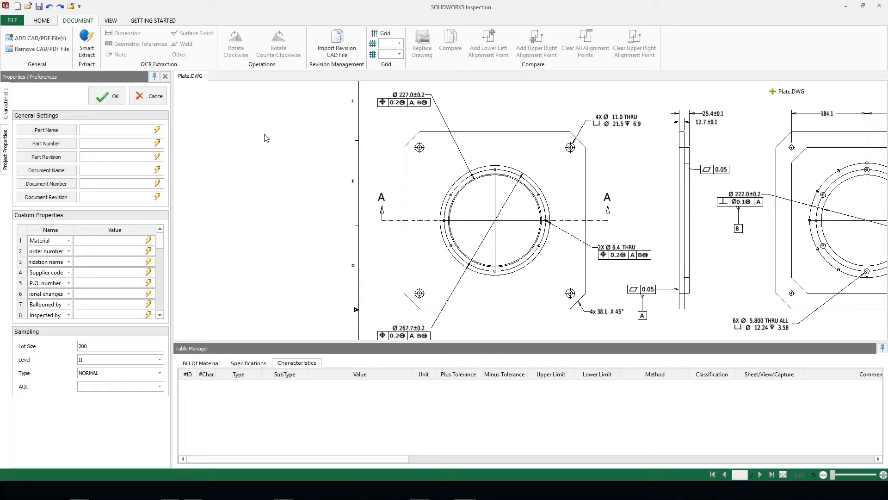
click(85, 45)
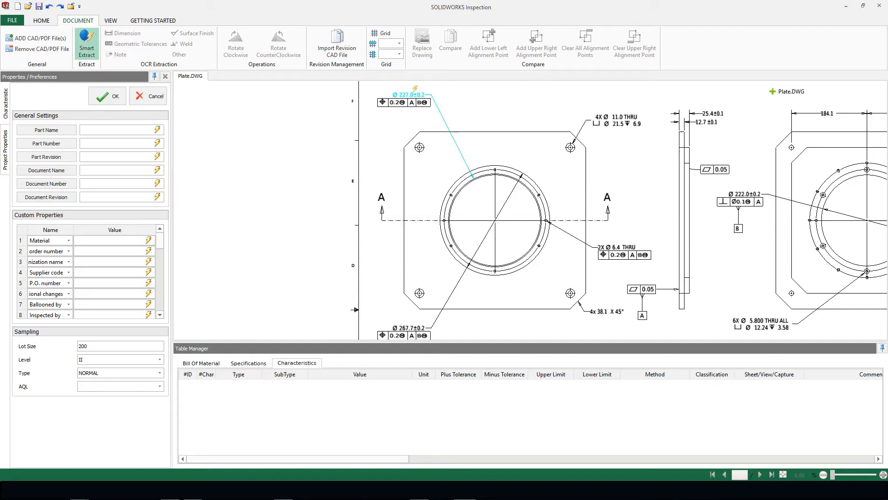
click(414, 92)
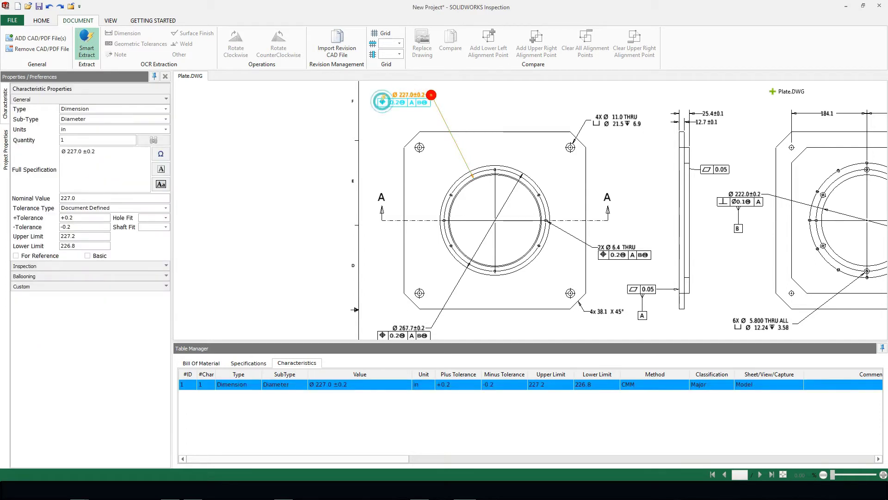
click(382, 101)
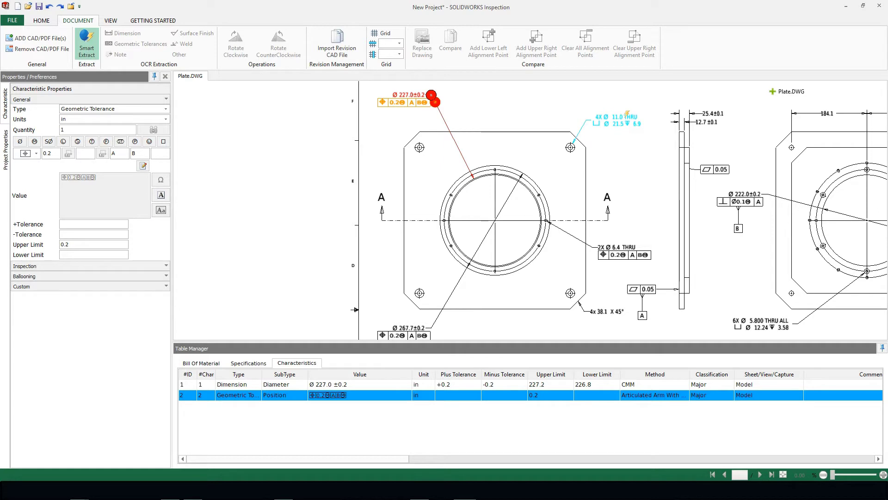
click(627, 114)
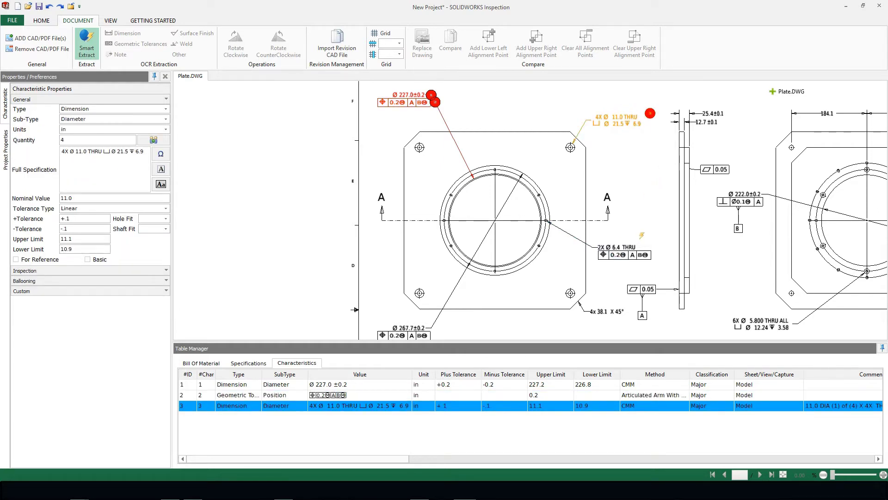
click(632, 241)
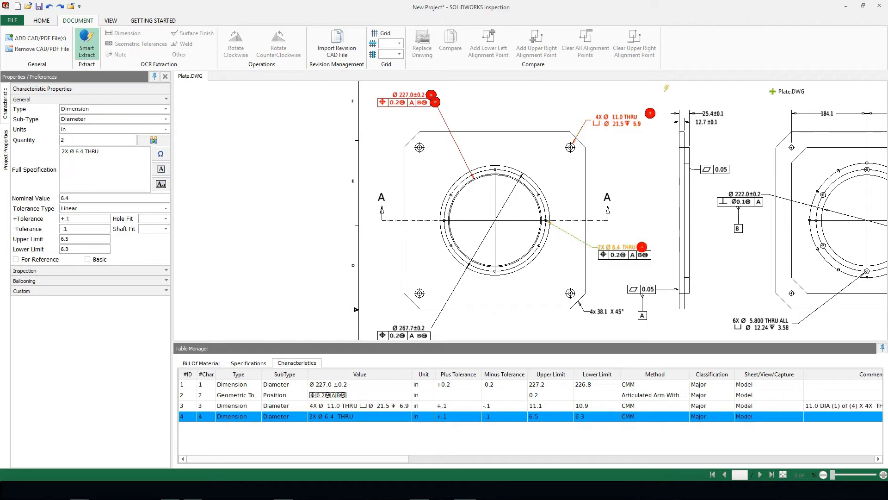
- Smart Extract the side-view annotations, the neighbouring Ø 222.0 and 6X Ø 5.800 callouts, and the front view's remaining lower dimensions and tolerances
mouse_move(665, 93)
mouse_down()
mouse_move(883, 329)
mouse_move(774, 330)
mouse_up()
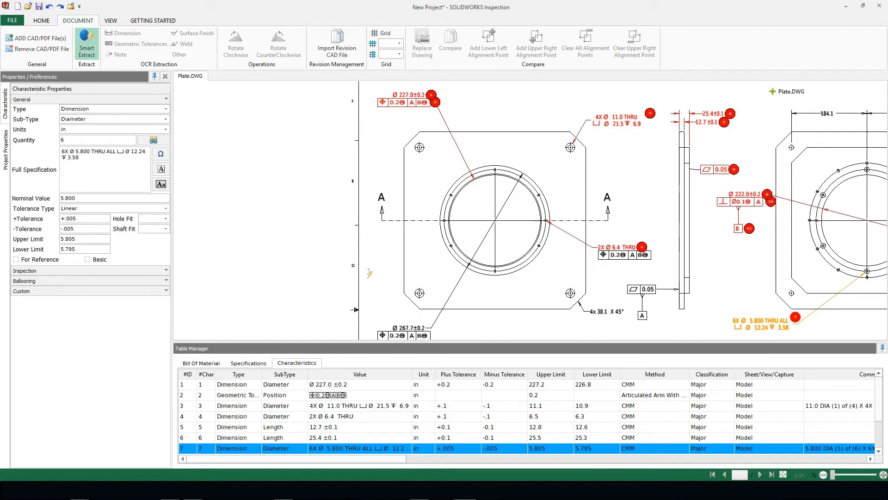
mouse_move(369, 269)
mouse_down()
mouse_move(518, 338)
mouse_move(679, 331)
mouse_up()
click(615, 255)
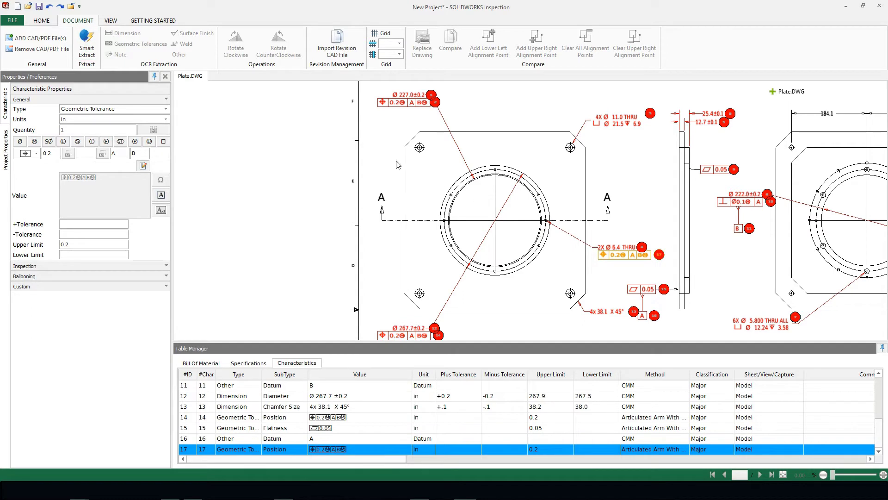
click(323, 133)
- Set the classification of characteristic 5, the 12.7 ±0.1 length, to Critical
right_click(324, 134)
click(365, 197)
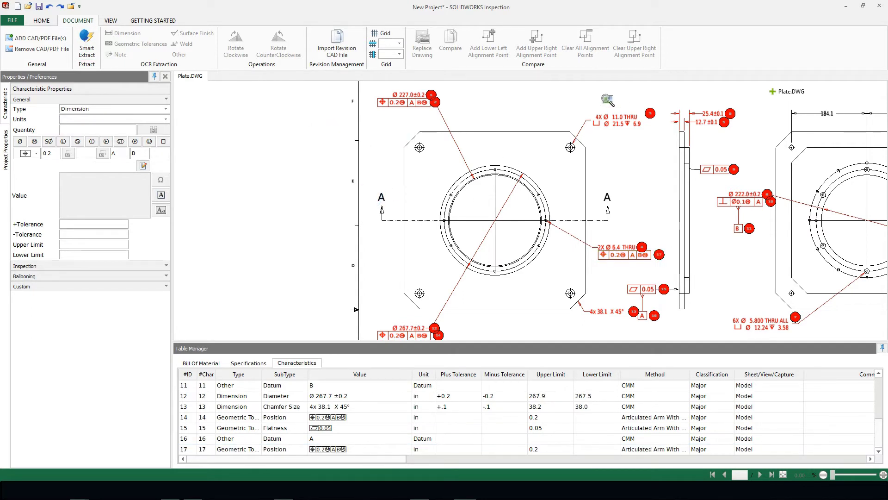
drag(588, 93, 750, 141)
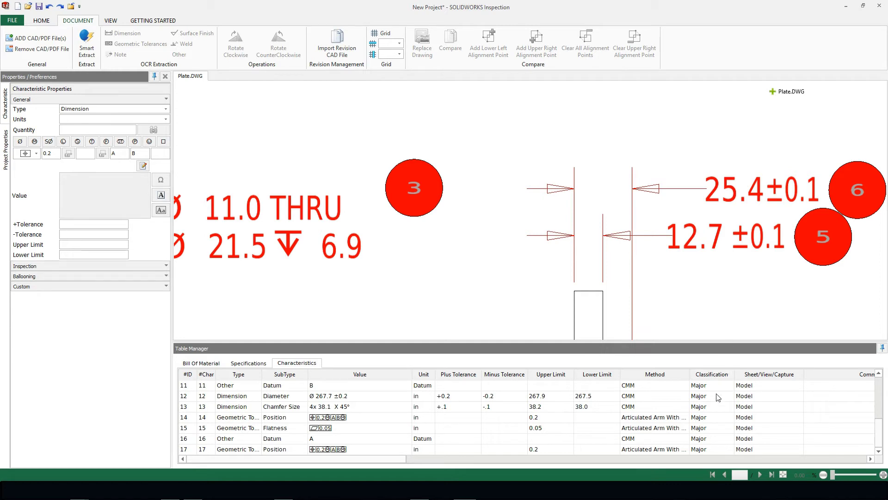
drag(879, 426, 881, 391)
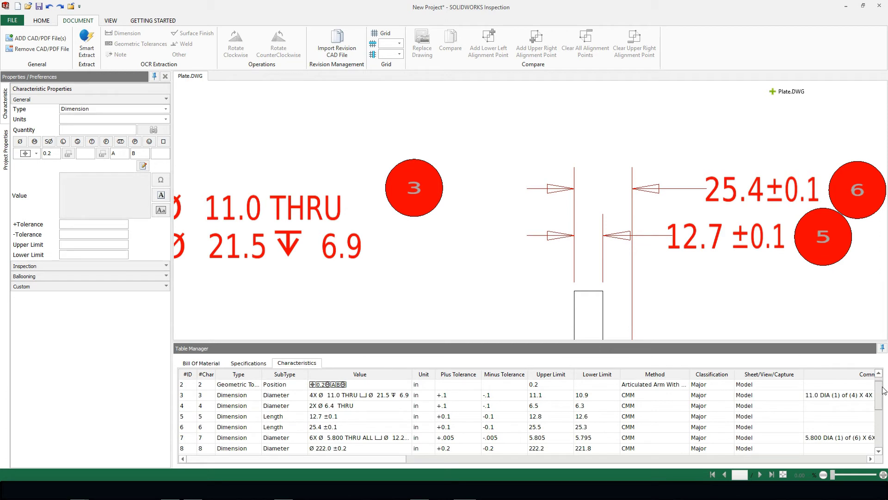
click(717, 416)
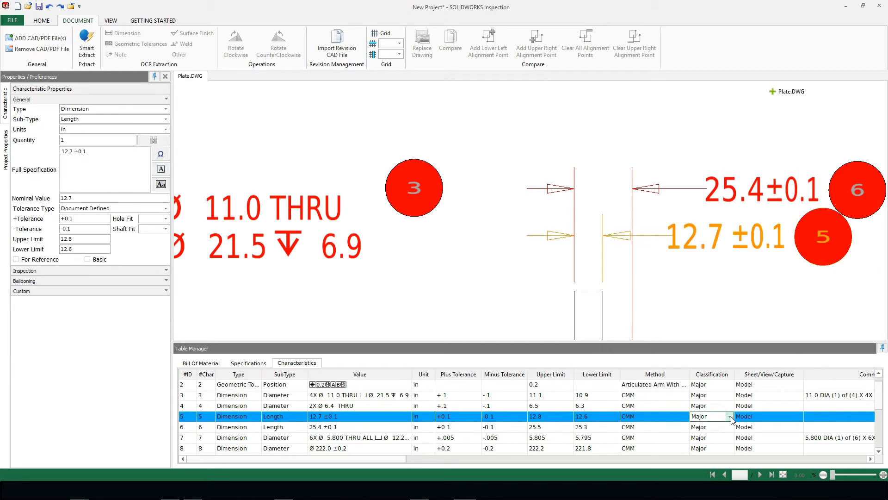
click(731, 417)
click(719, 433)
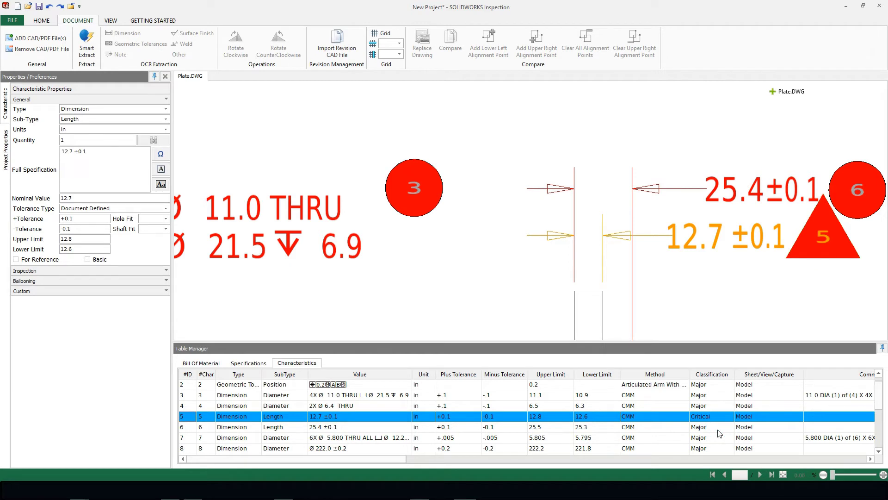
- Set the classification of characteristic 6, the 25.4 ±0.1 length, to Minor
click(719, 428)
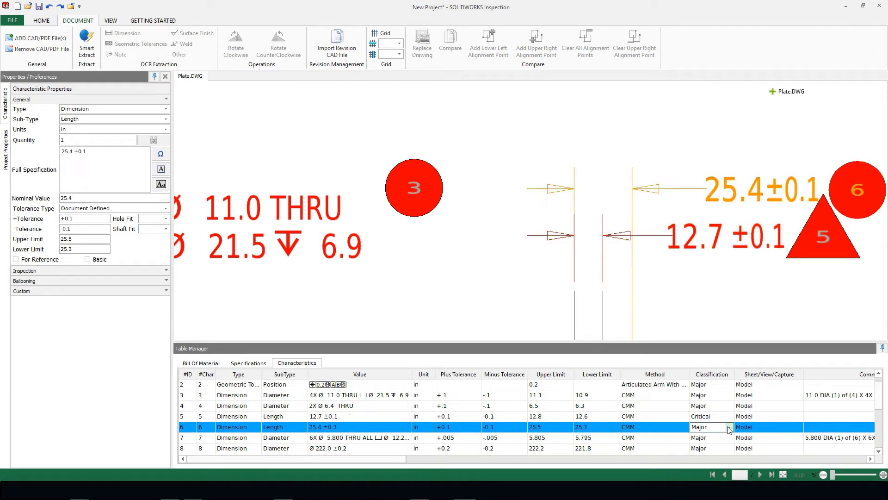
click(729, 428)
click(723, 454)
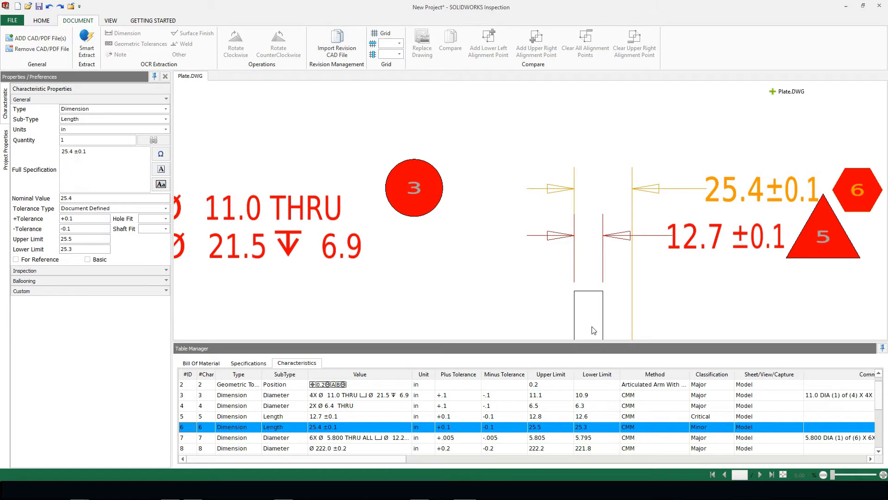
- Switch the balloon numbering sequence to Sequence 1, which starts at 100
right_click(443, 254)
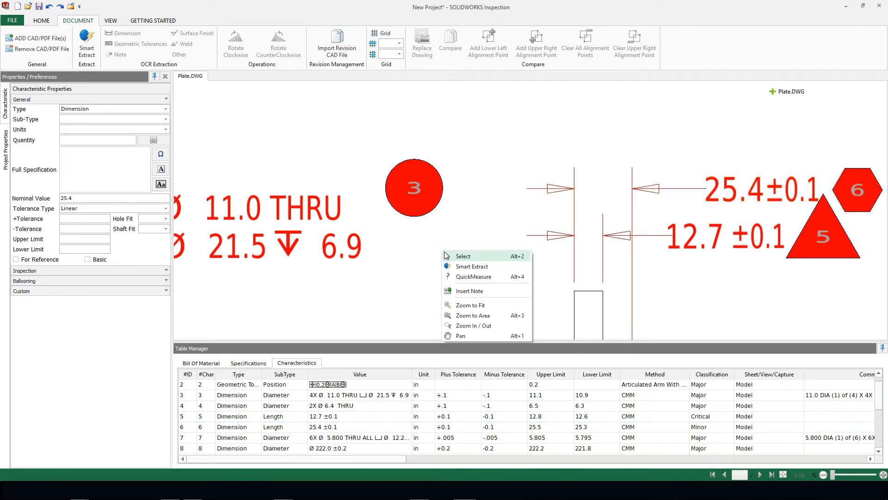
click(486, 306)
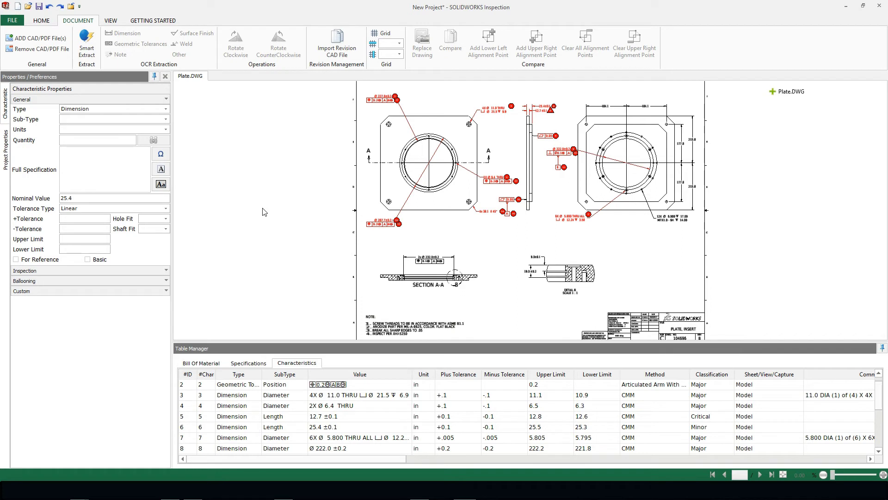
click(41, 21)
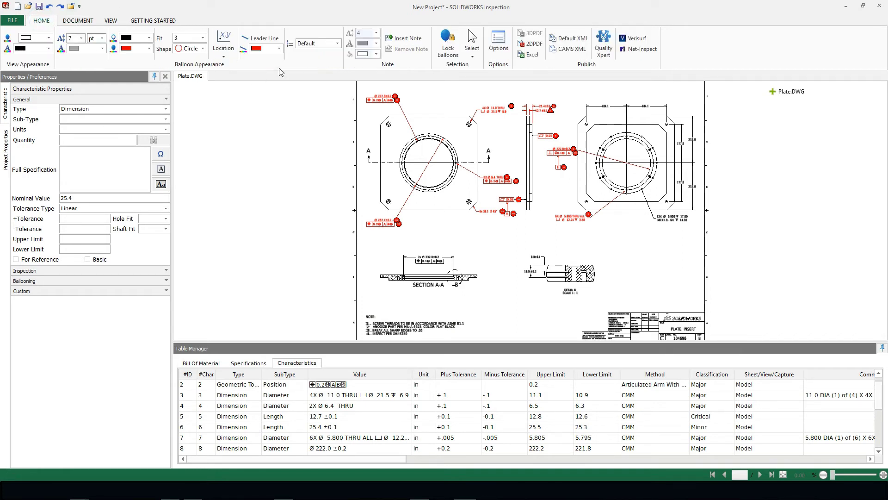
click(324, 44)
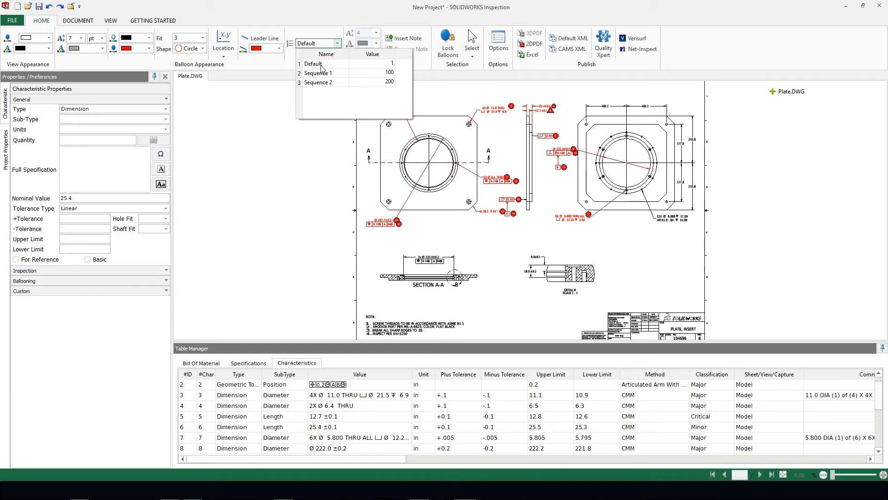
click(374, 75)
click(338, 43)
click(554, 93)
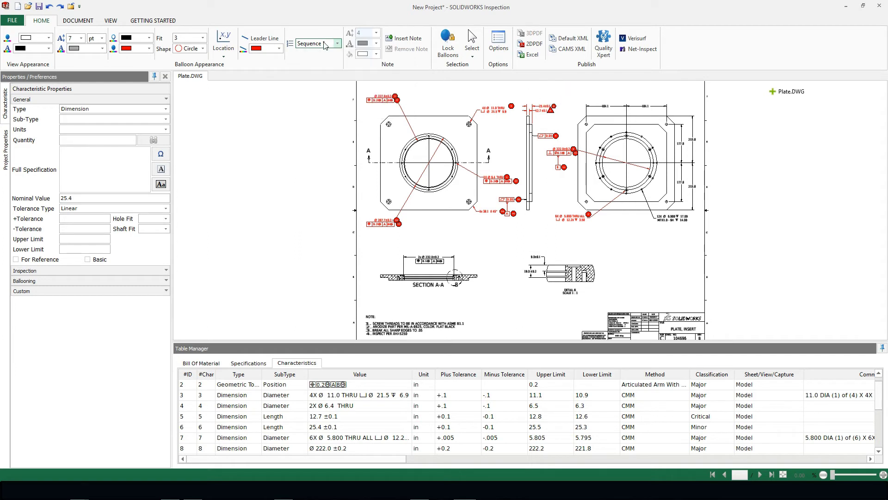
- Smart Extract the remaining dimensions of the rear plate view, plus all annotations of Section A-A and Detail B
click(72, 20)
click(86, 40)
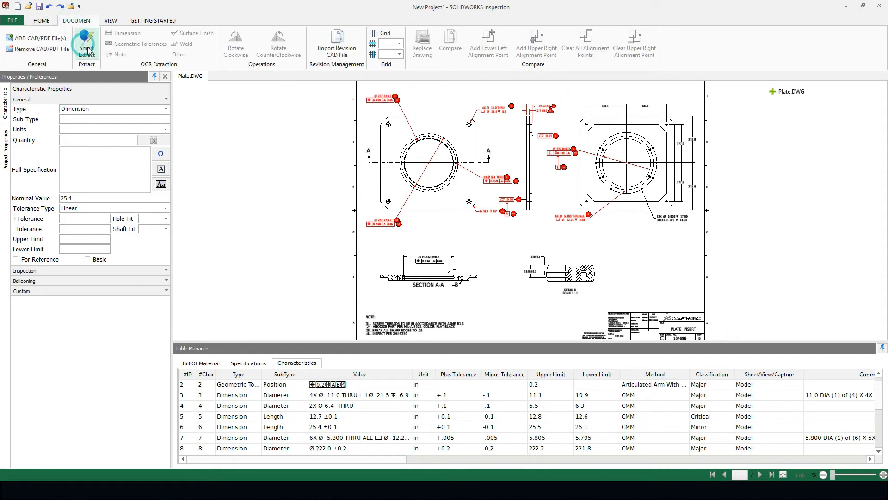
drag(582, 95, 690, 221)
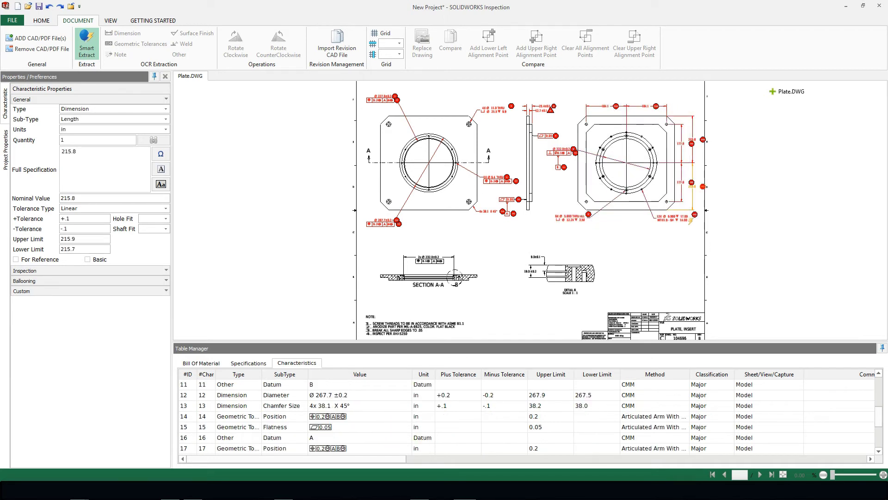
drag(372, 246, 608, 296)
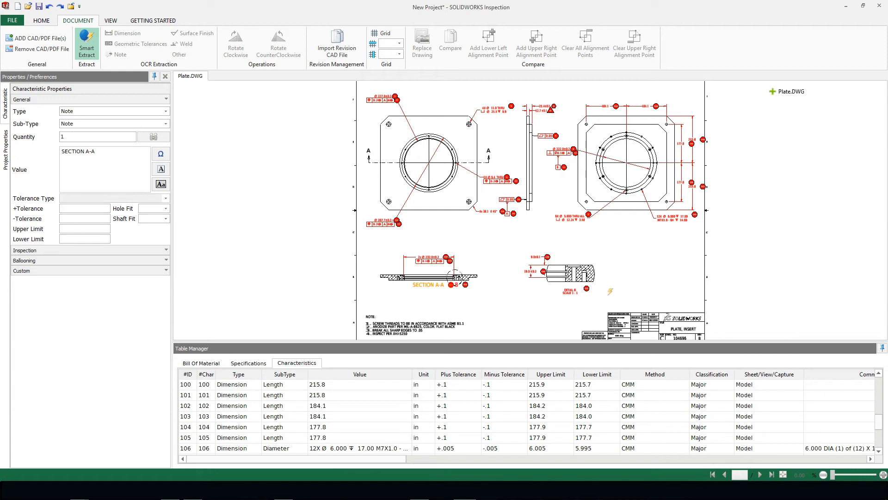
key(Escape)
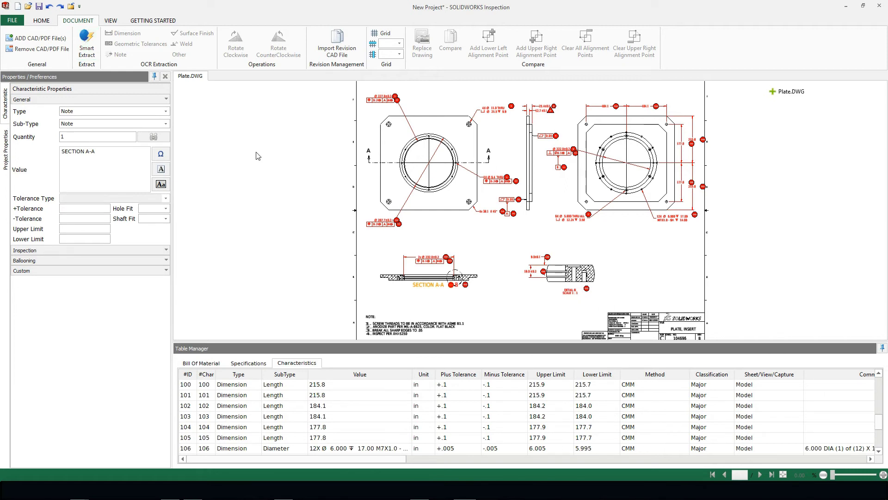
right_click(302, 184)
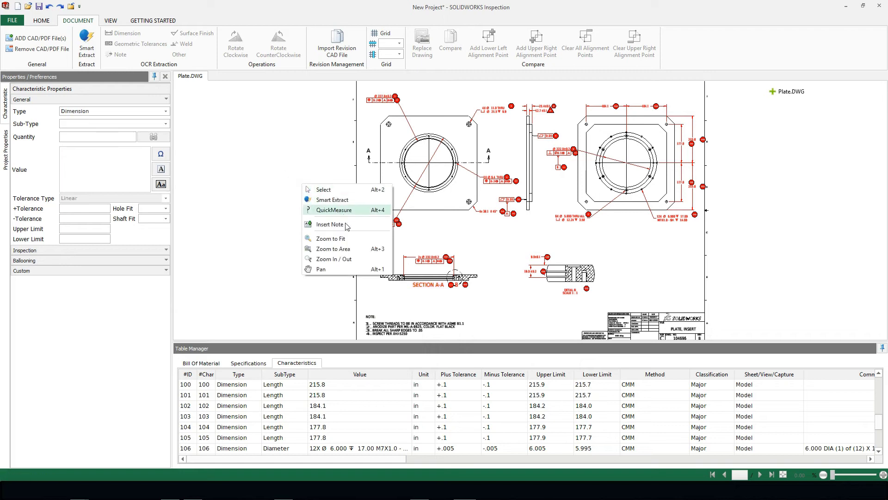
click(345, 248)
drag(373, 240, 485, 300)
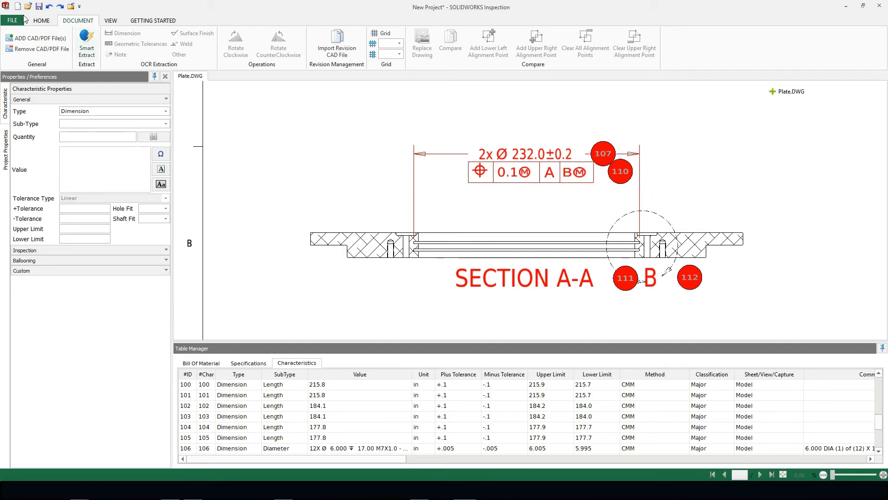
- Set up an Excel export and add a custom document snapshot of the current Section A-A view
click(37, 22)
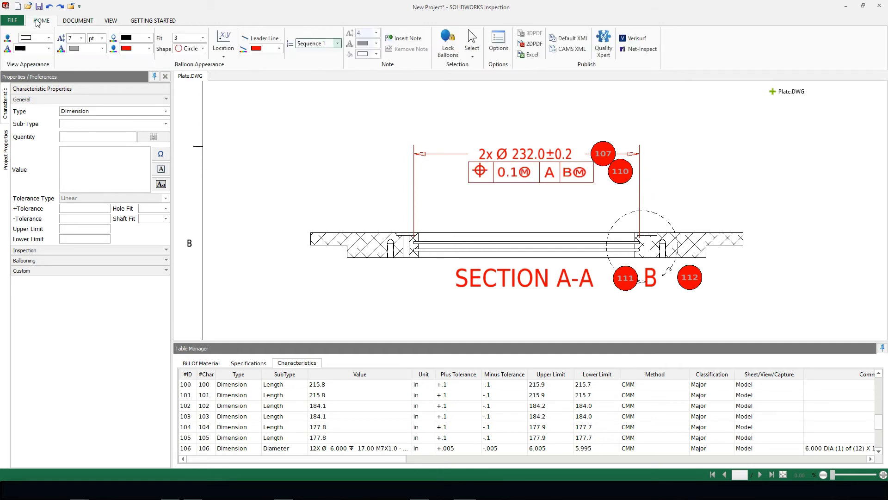
click(529, 55)
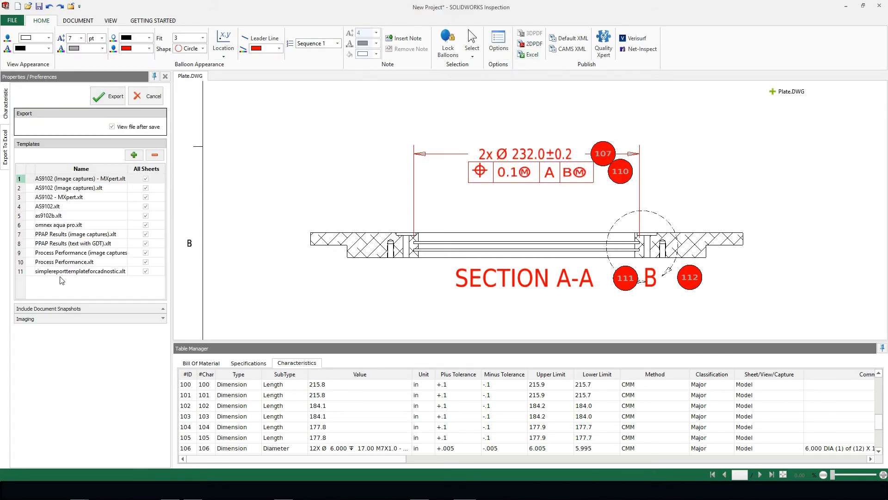
click(65, 309)
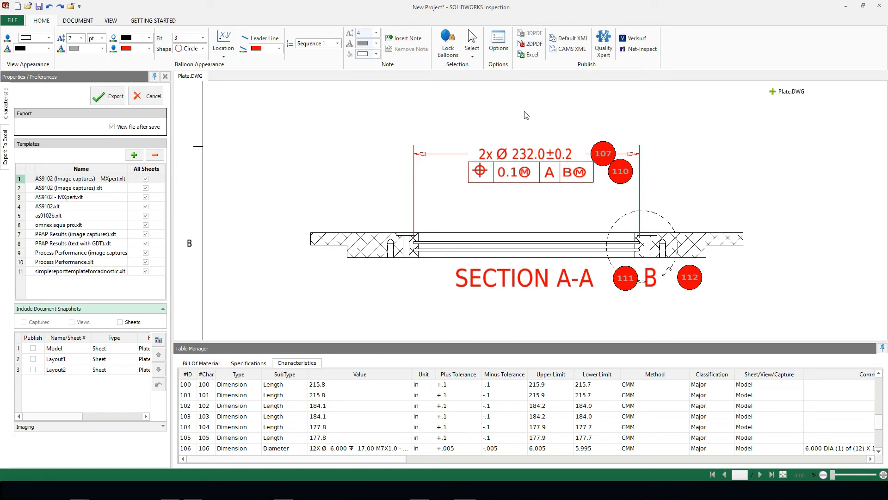
click(158, 341)
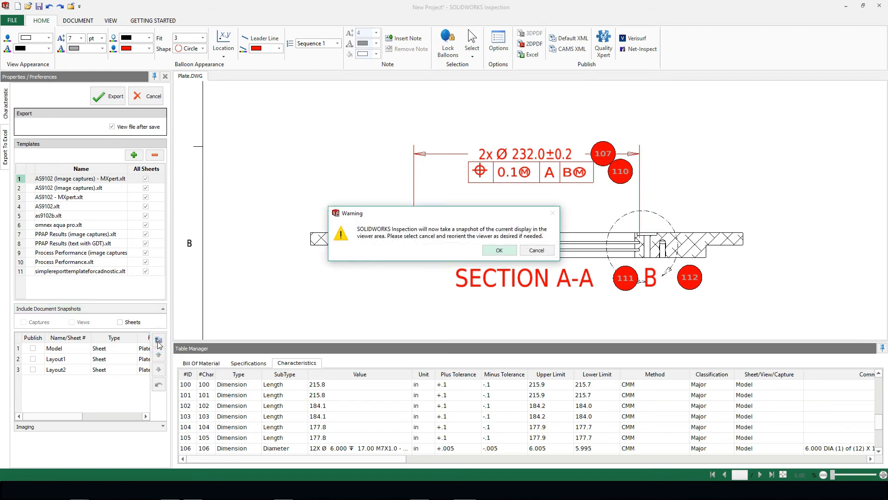
click(500, 250)
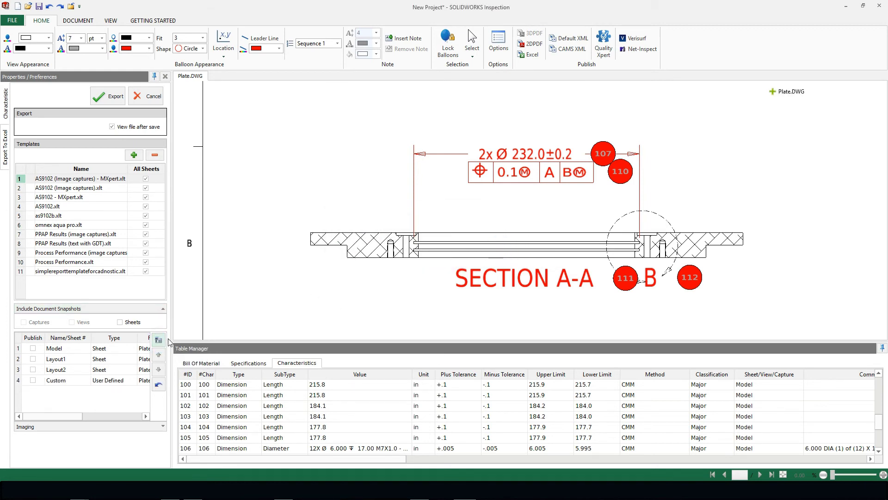
- Include the Custom and Model snapshots in the report and export it to Excel as Plate.xls
click(33, 380)
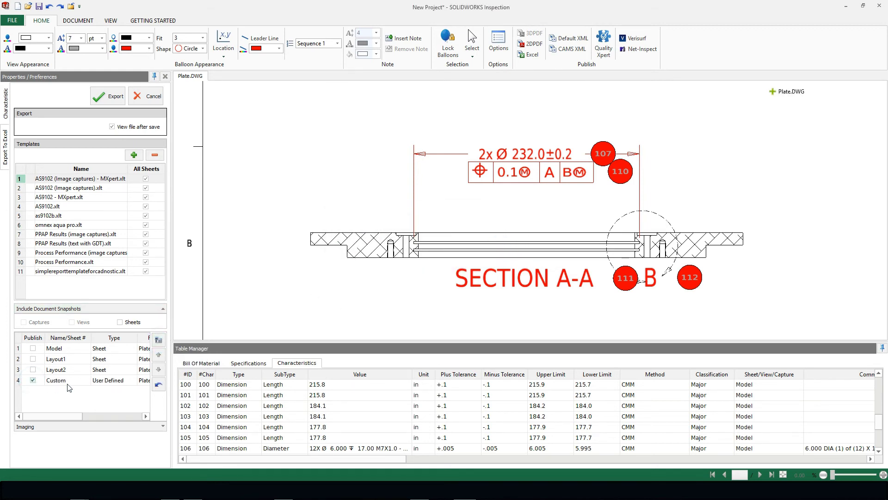
click(33, 348)
click(104, 98)
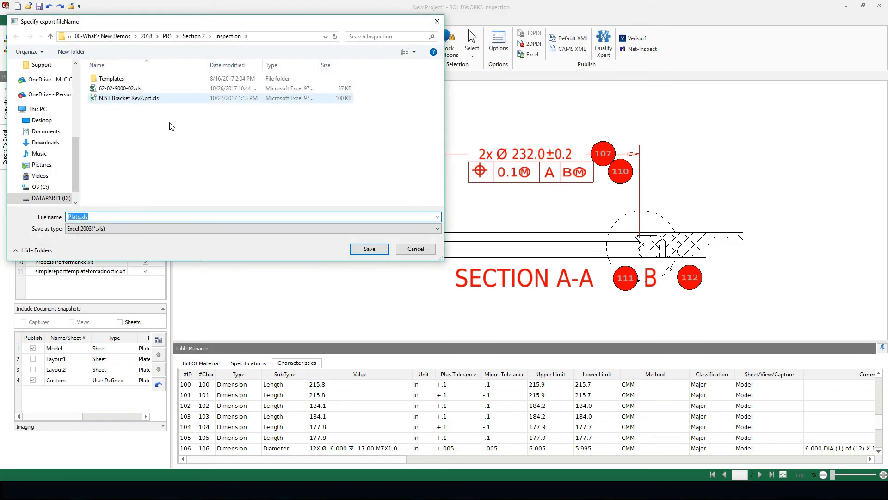
click(376, 252)
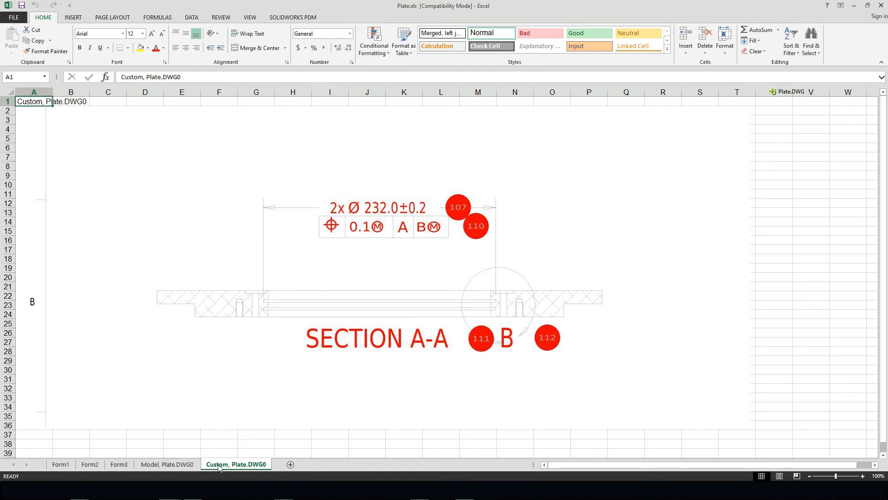
- Review the Model snapshot sheet and the Form3 characteristics in the exported Excel workbook, and return to SOLIDWORKS Inspection
click(182, 464)
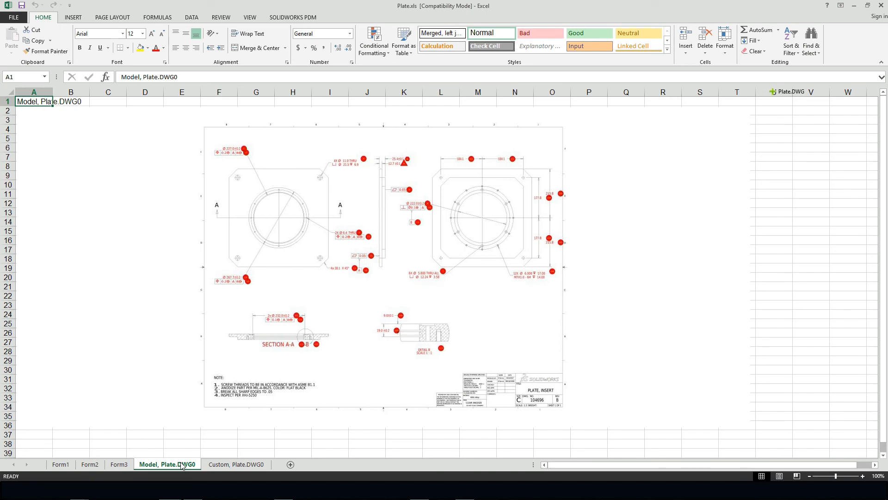
click(119, 464)
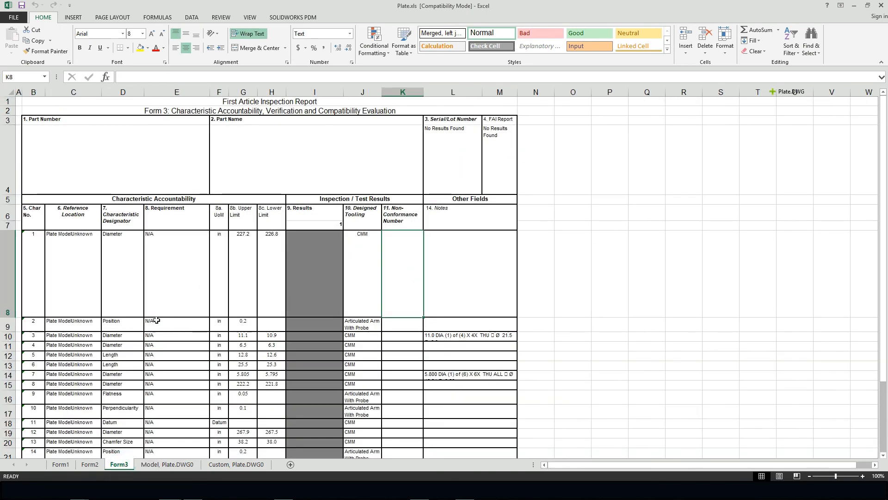
scroll(156, 320, down, 4)
scroll(155, 319, up, 2)
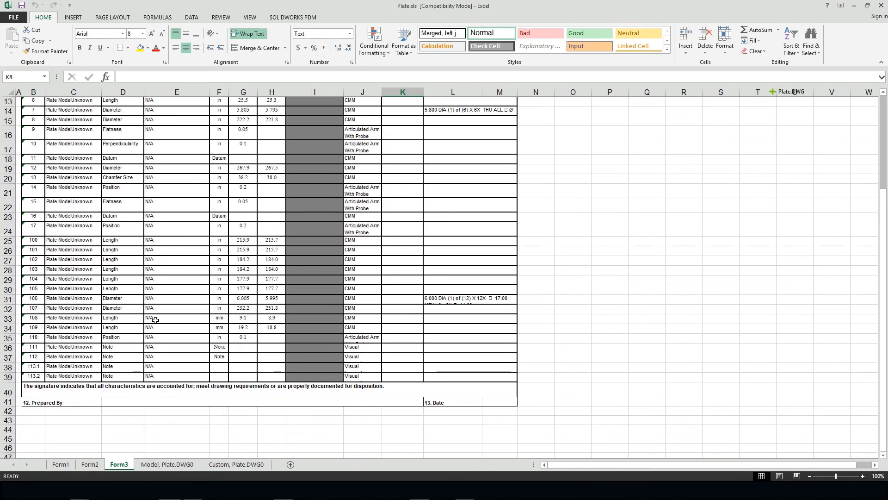
scroll(155, 319, up, 4)
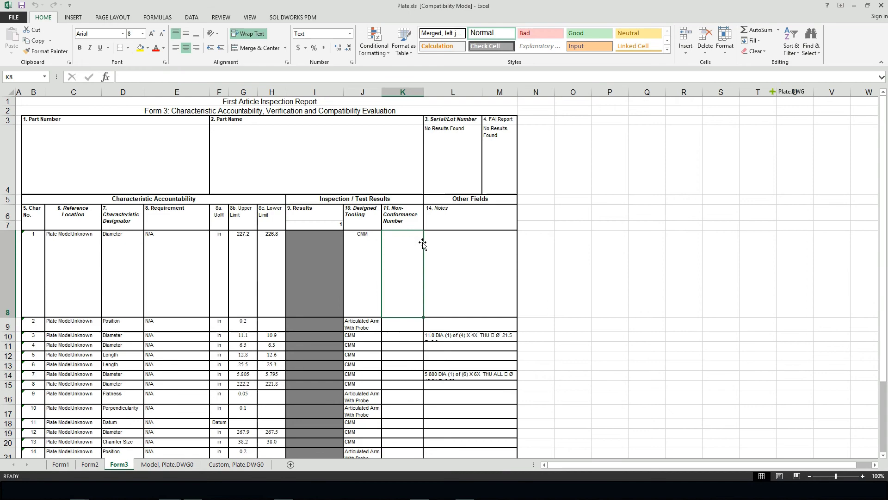
click(854, 5)
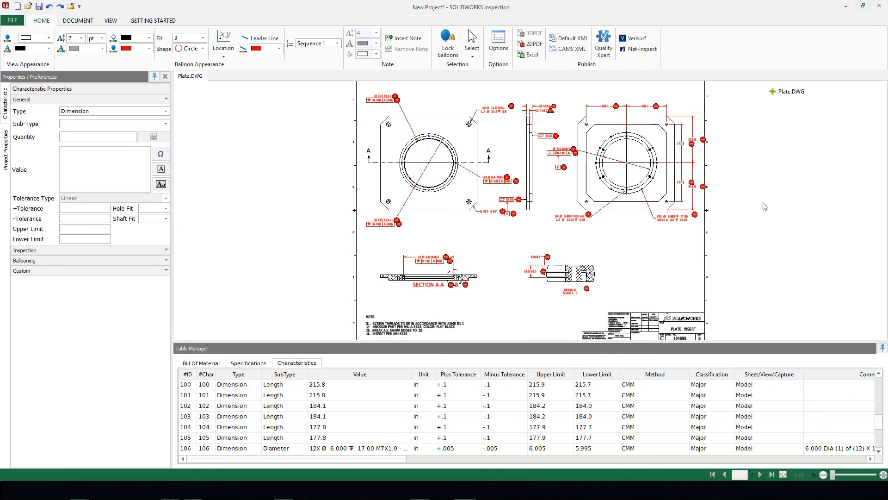